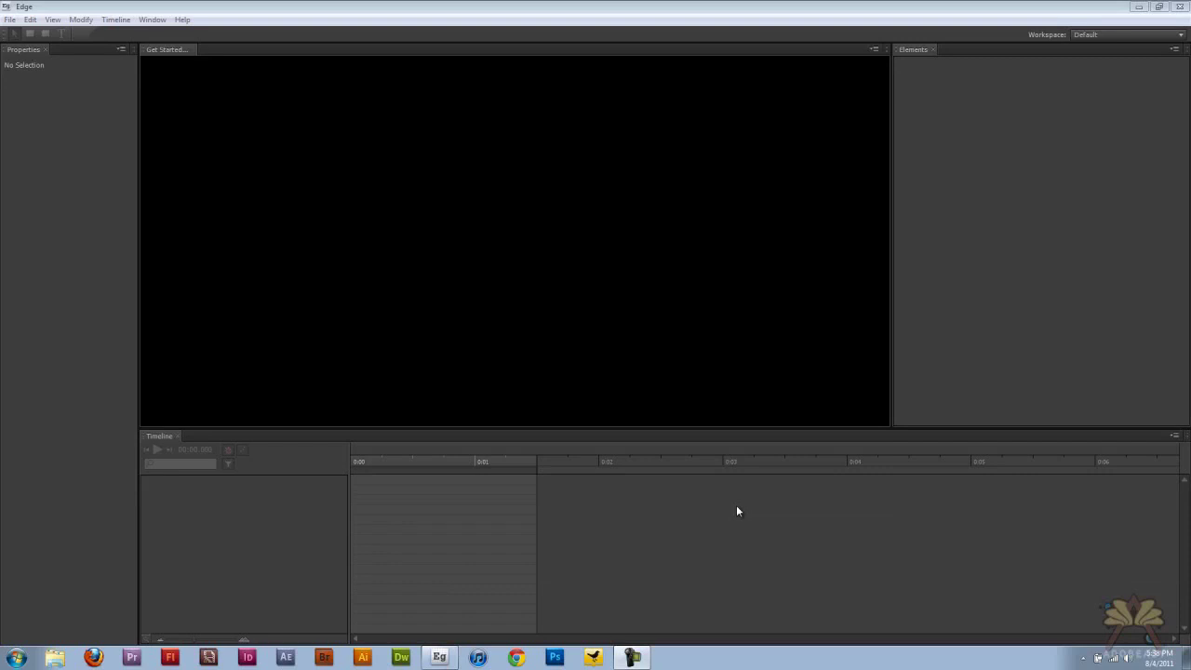
# Create a new blank Adobe Edge document
pyautogui.click(11, 20)
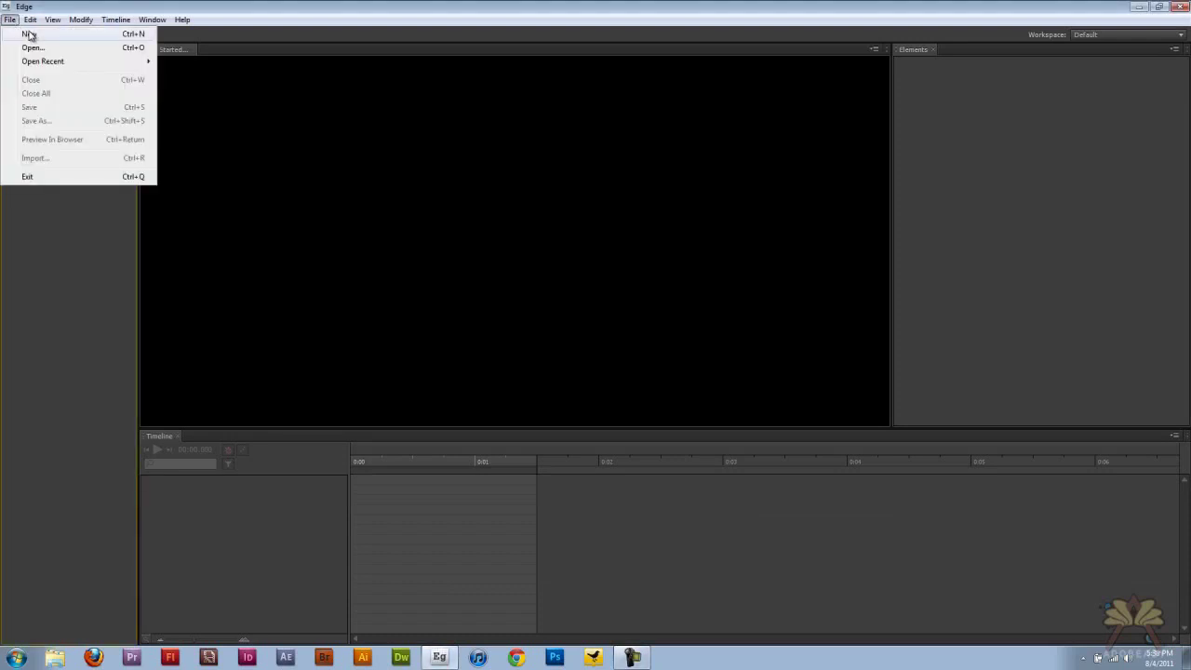
pyautogui.click(29, 35)
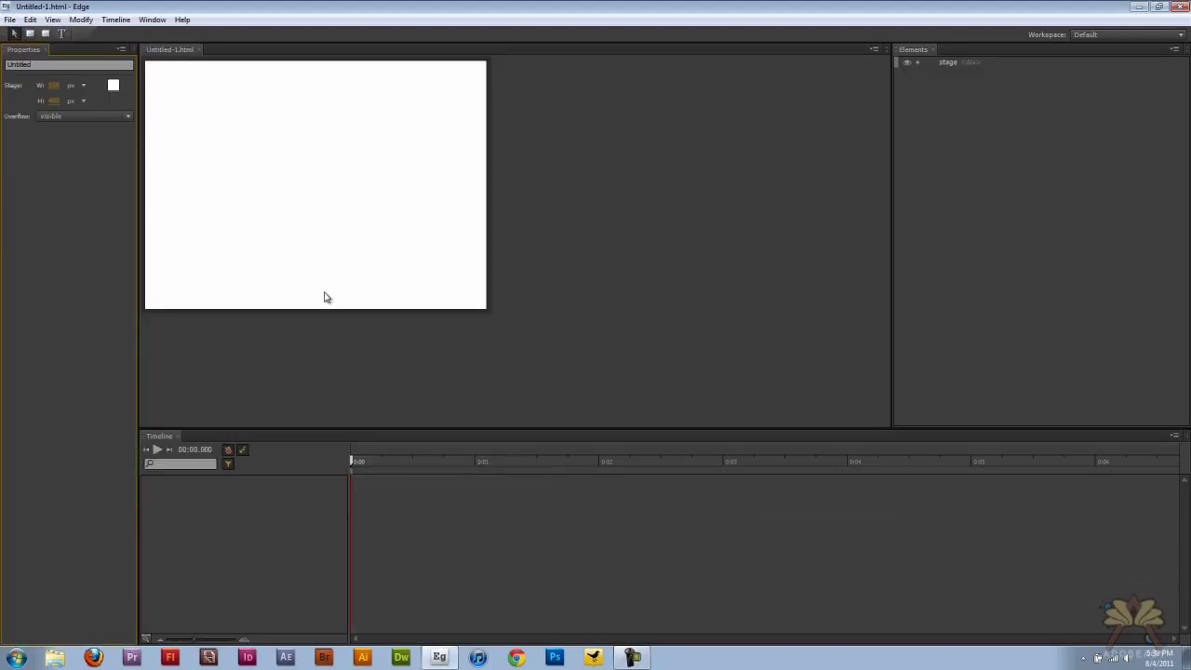
pyautogui.click(30, 34)
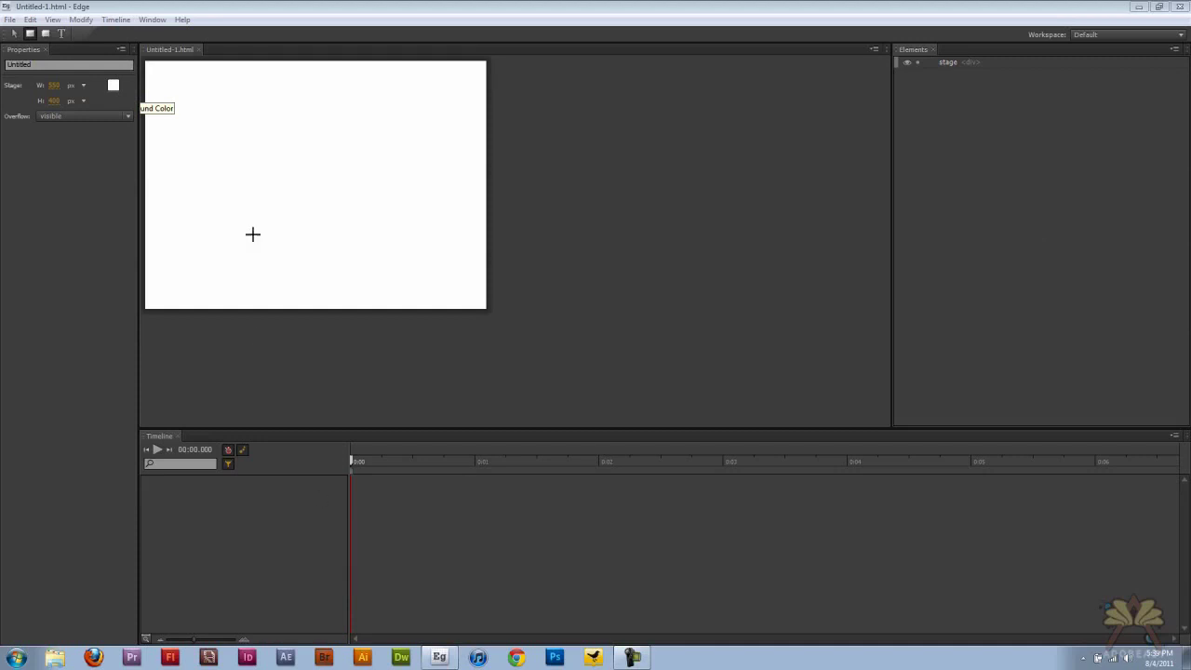
# Set the stage background colour to bright blue #004ef1
pyautogui.click(113, 87)
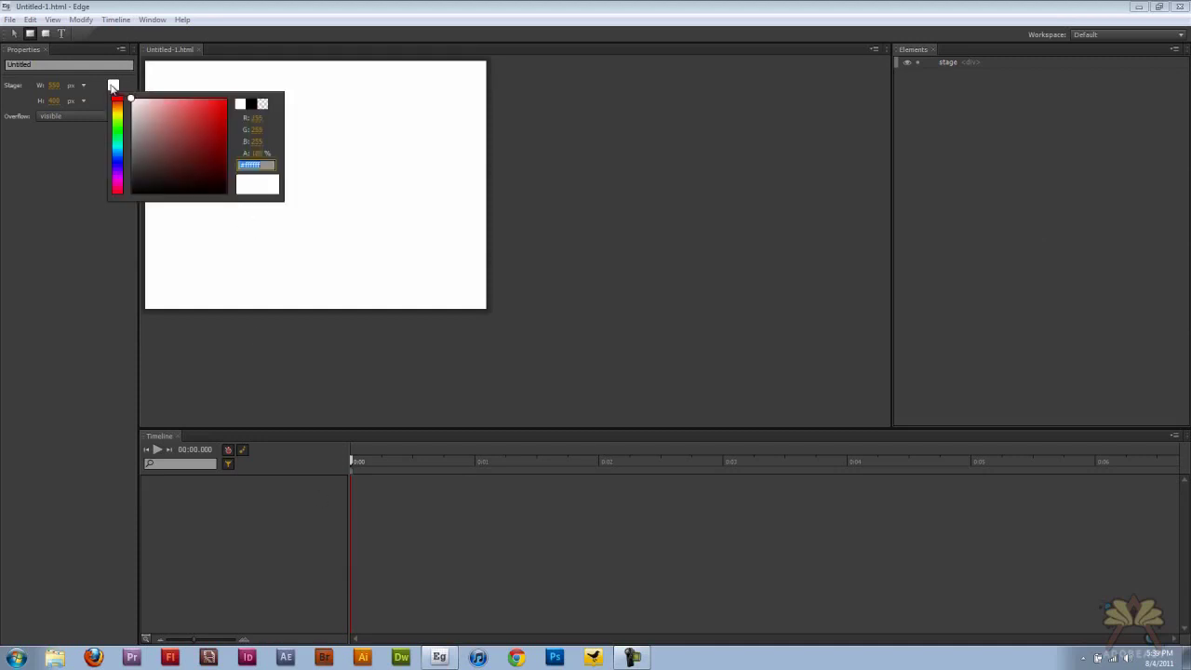
pyautogui.click(119, 161)
pyautogui.moveTo(194, 121); pyautogui.dragTo(291, 113)
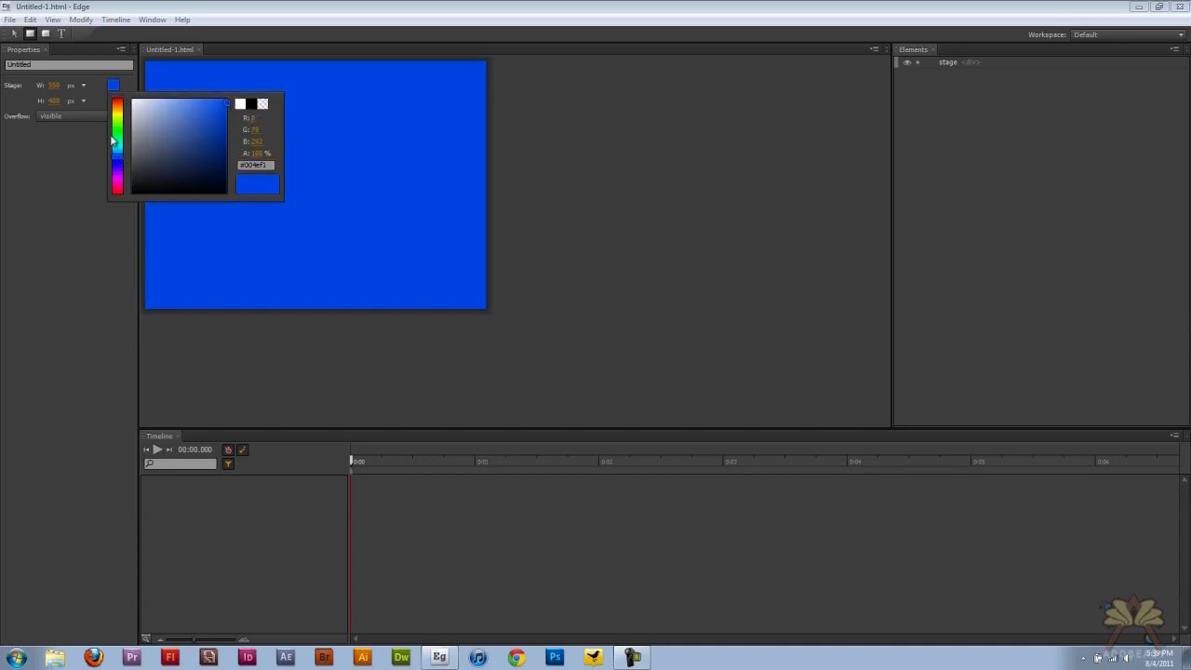
pyautogui.click(53, 183)
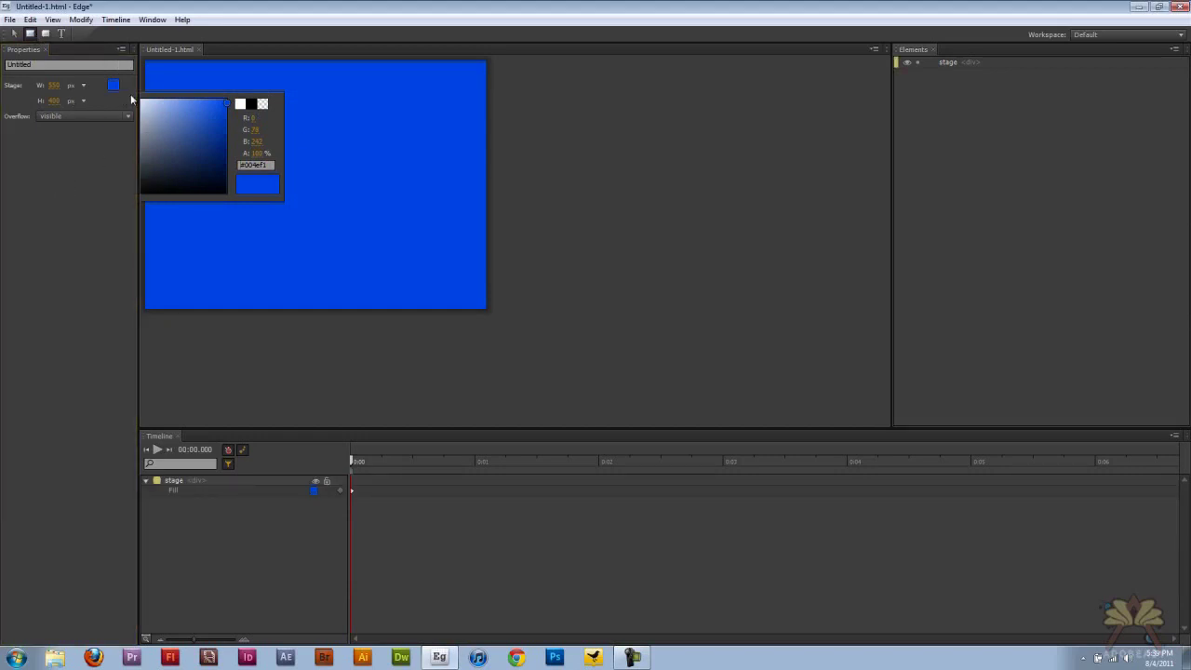
# Draw a rectangle on the stage and shift it toward the lower-right corner
pyautogui.moveTo(316, 99); pyautogui.dragTo(367, 171)
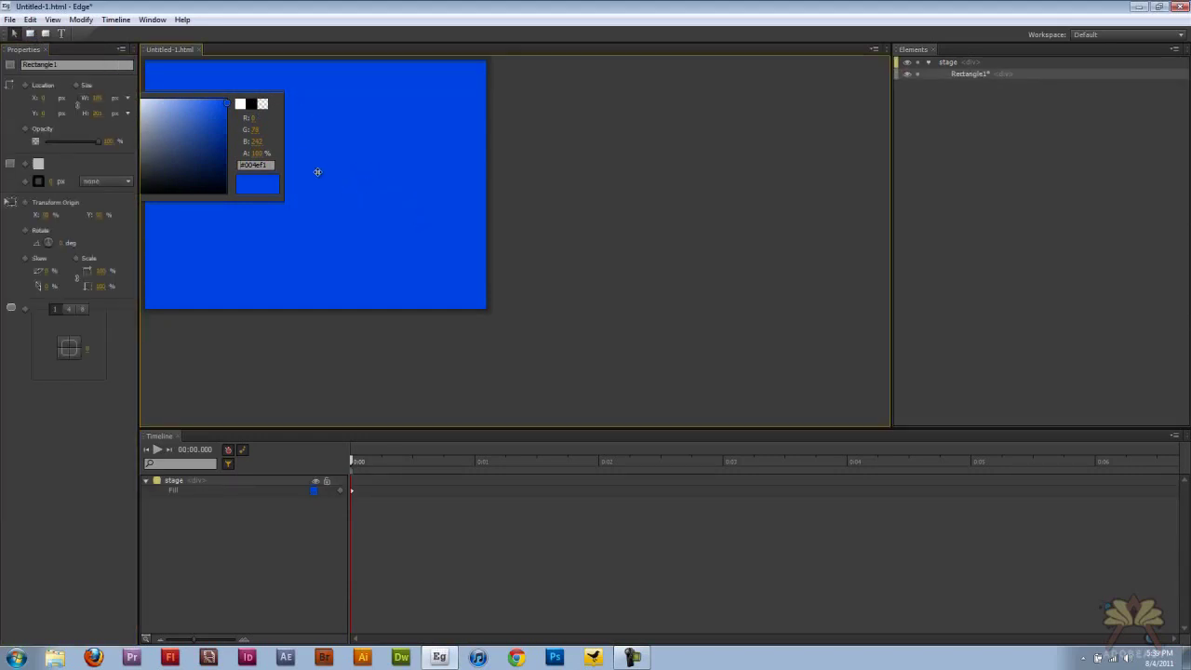
pyautogui.click(506, 124)
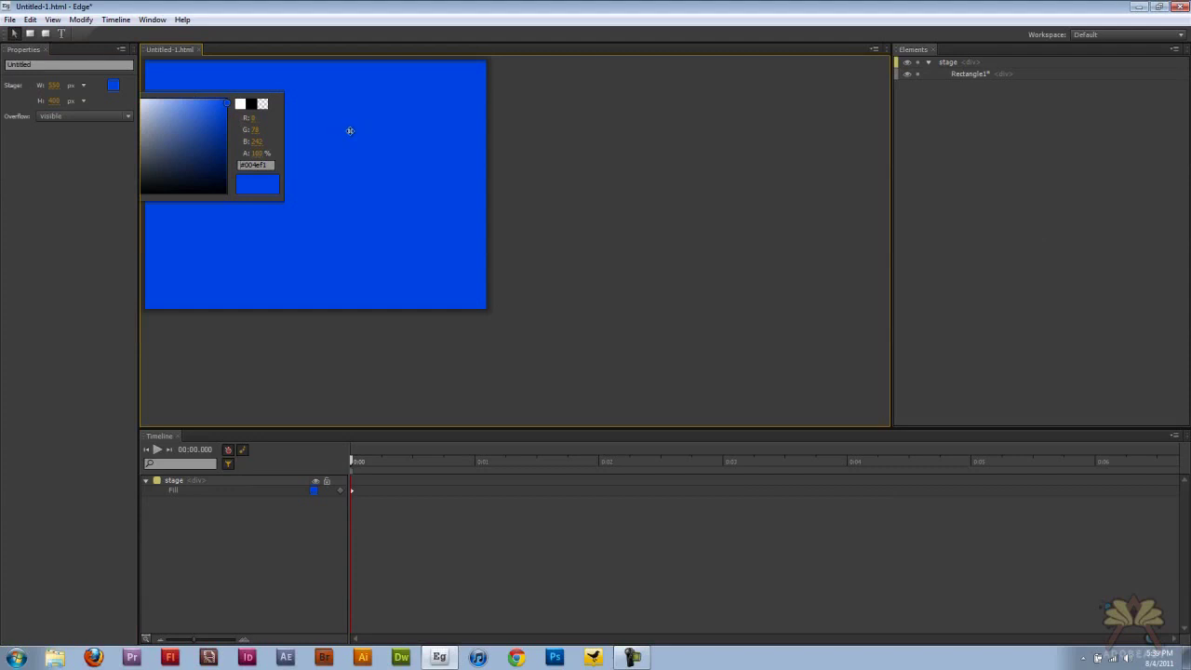
pyautogui.click(211, 485)
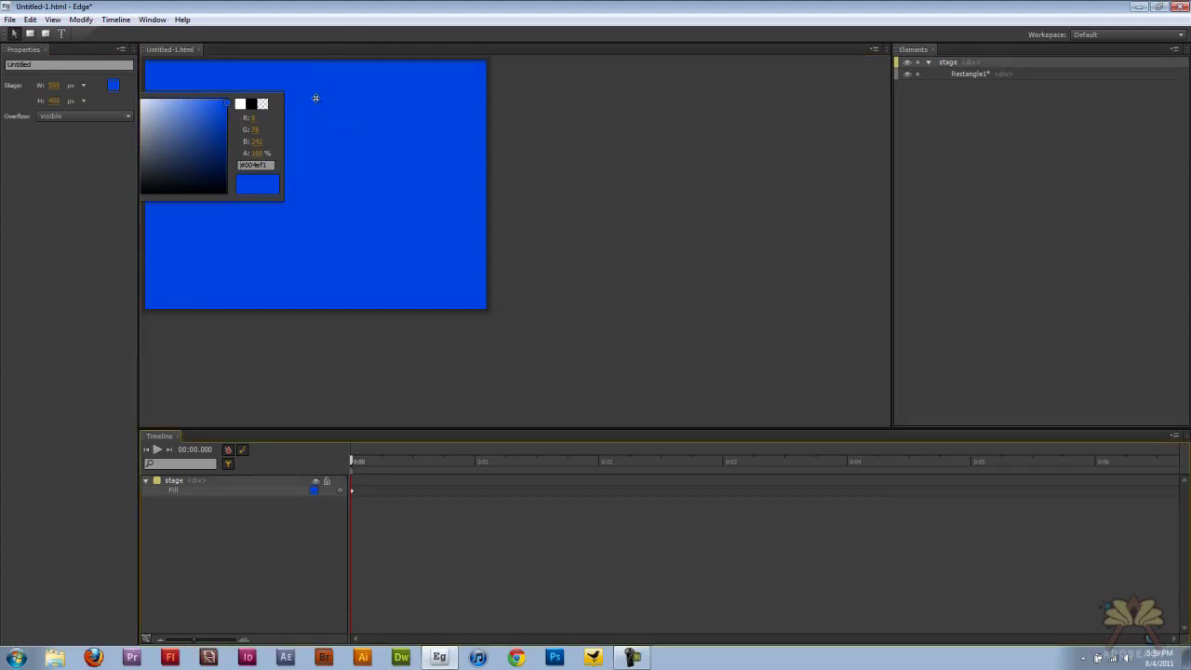
pyautogui.moveTo(316, 99); pyautogui.dragTo(410, 239)
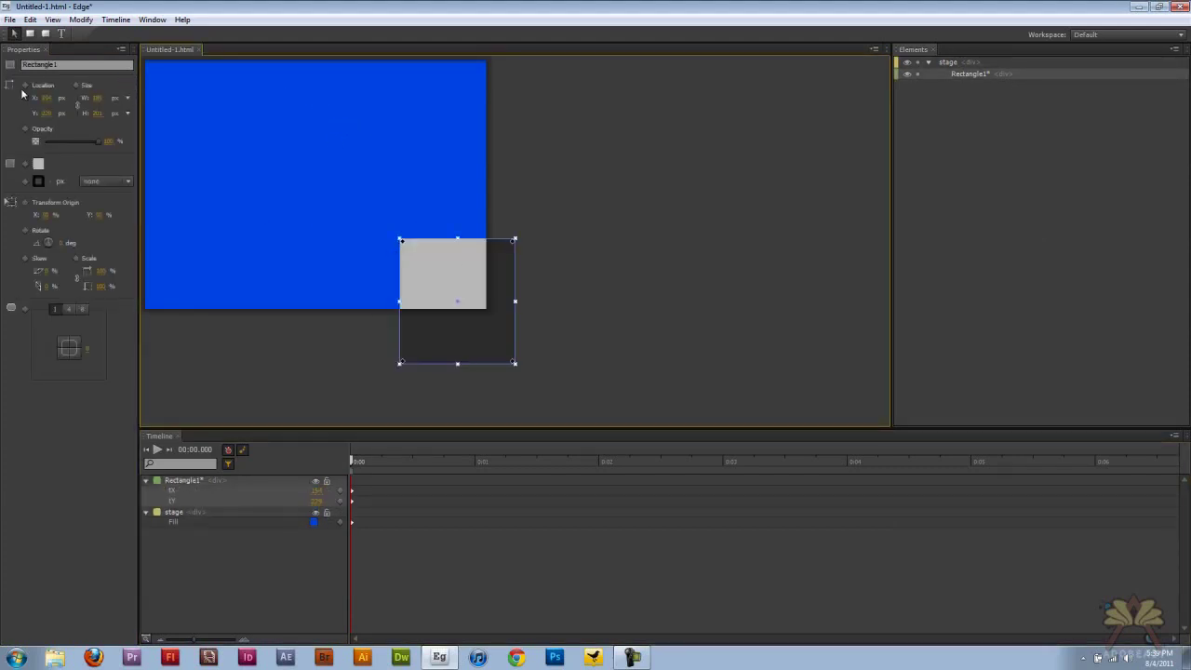
# Move Rectangle1 to the stage's upper centre, fill it orange #ffb203, and enlarge it to 330×237
pyautogui.moveTo(435, 283); pyautogui.dragTo(258, 159)
pyautogui.click(38, 165)
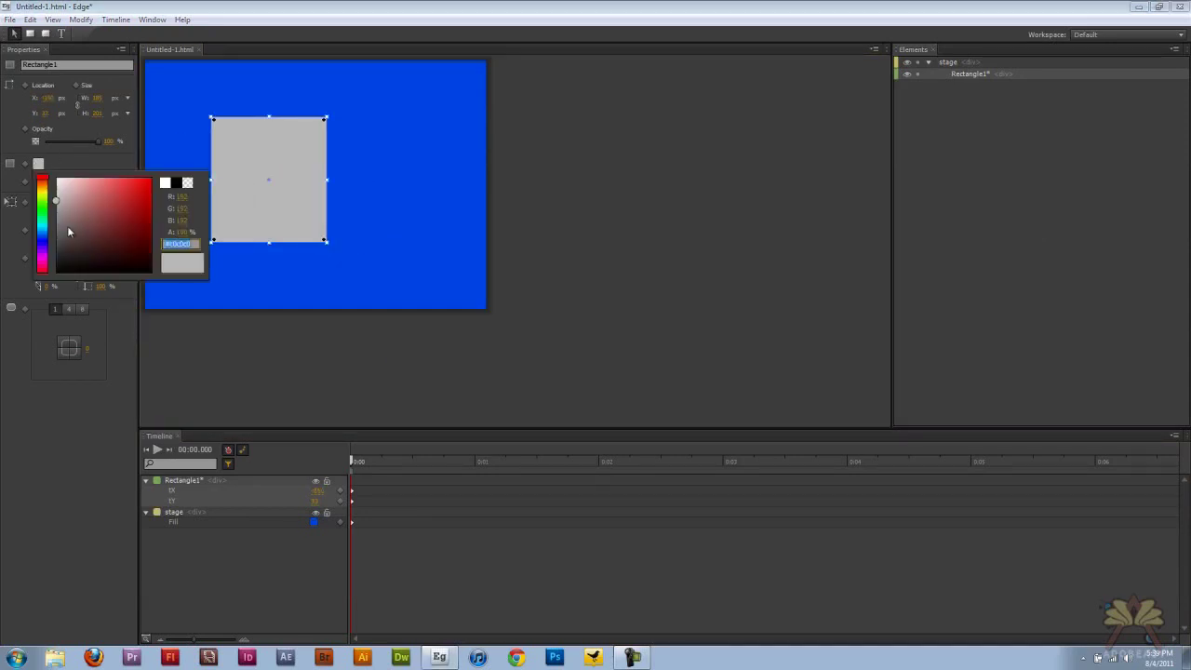
pyautogui.click(43, 245)
pyautogui.moveTo(44, 247); pyautogui.dragTo(43, 271)
pyautogui.click(152, 177)
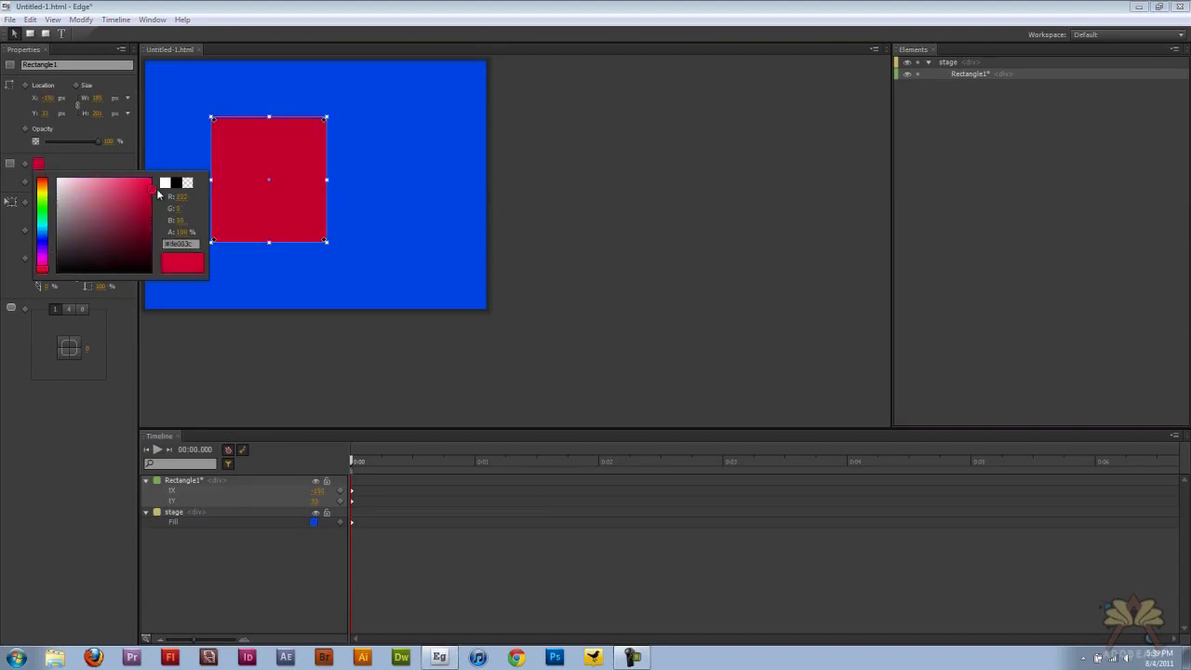
pyautogui.click(120, 233)
pyautogui.click(42, 195)
pyautogui.moveTo(43, 196); pyautogui.dragTo(43, 189)
pyautogui.moveTo(147, 192); pyautogui.dragTo(152, 180)
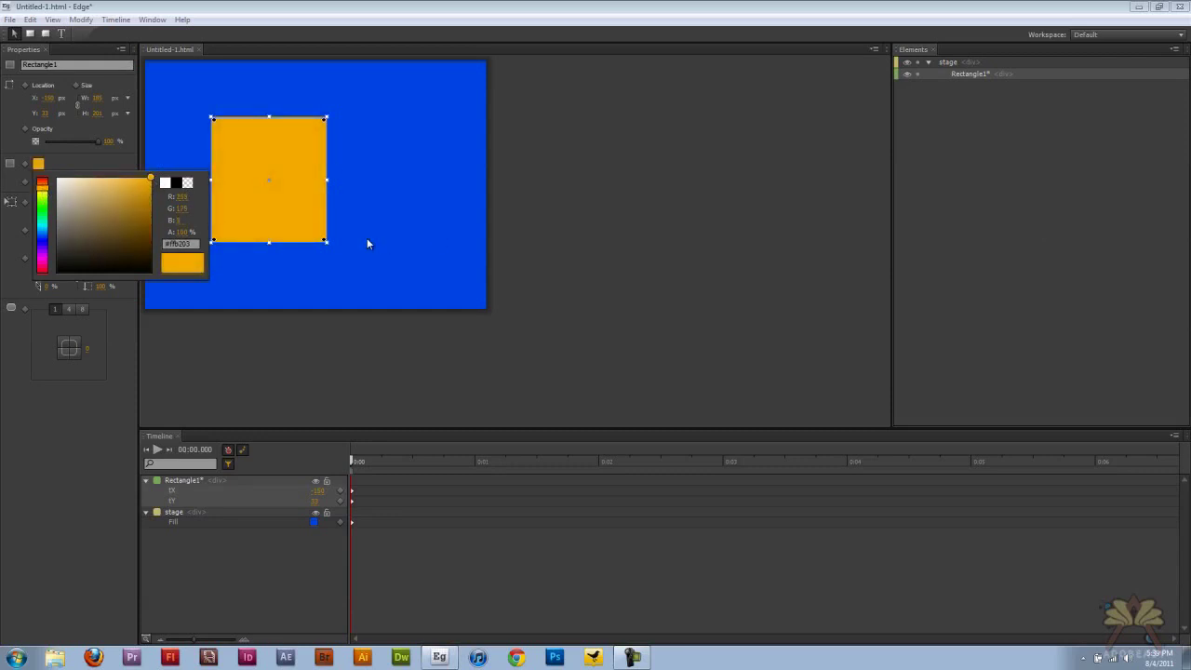
pyautogui.click(331, 245)
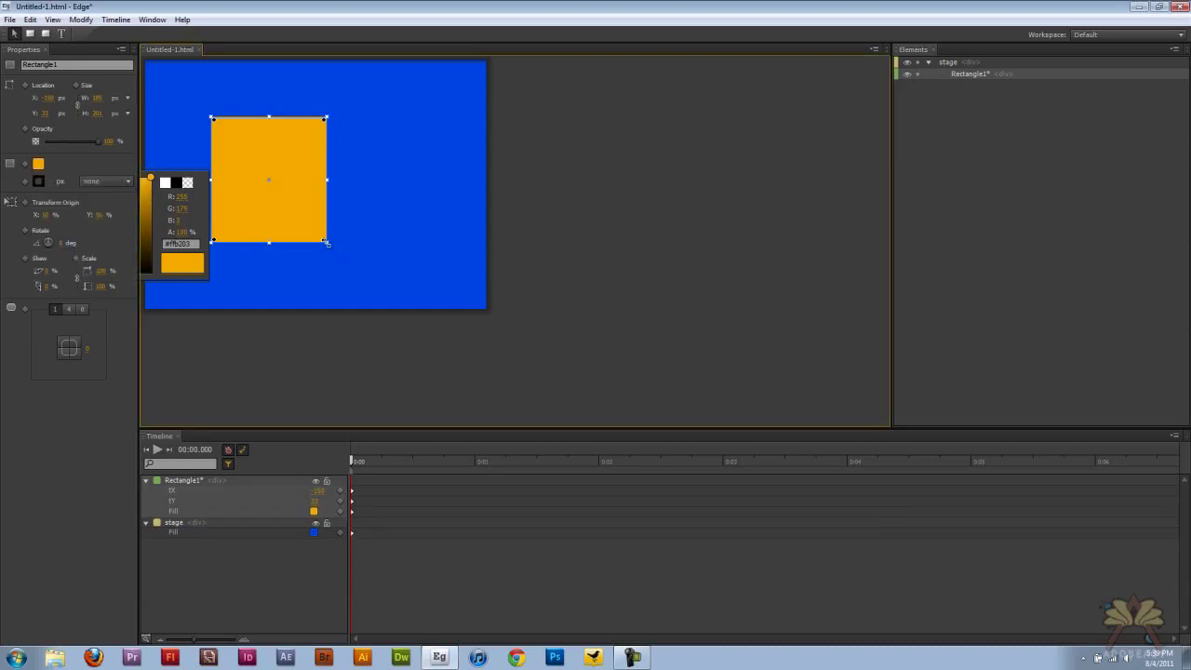
pyautogui.moveTo(338, 245); pyautogui.dragTo(419, 272)
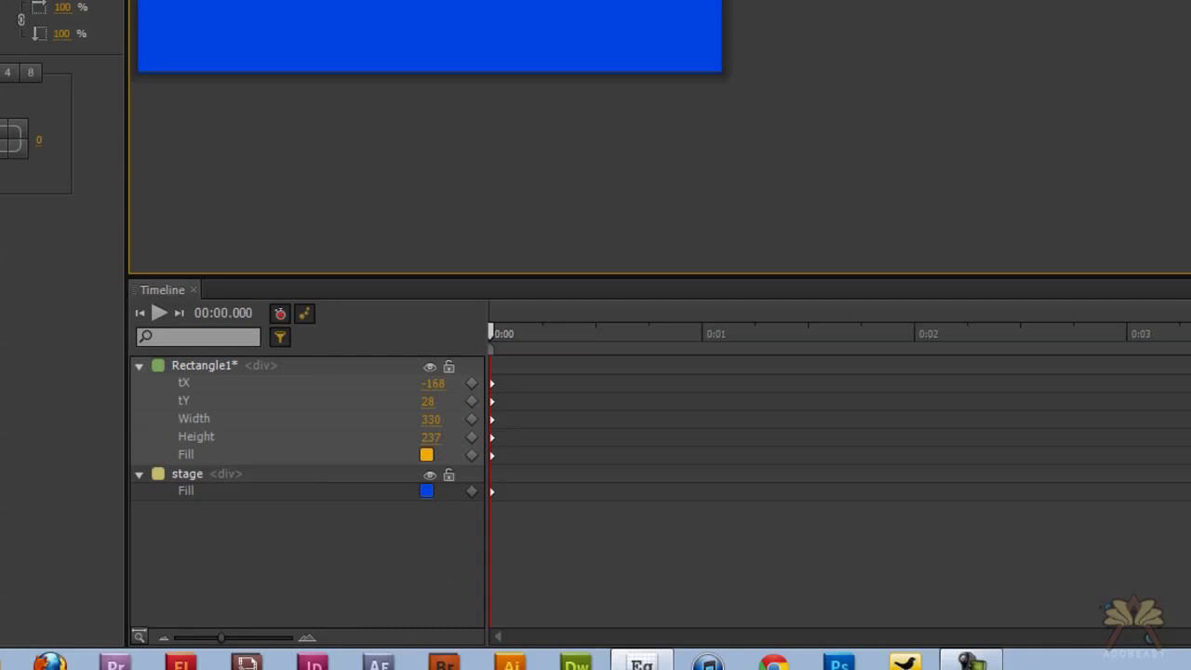
# Keyframe the rectangle's fill to light cyan at about 0.6 seconds
pyautogui.moveTo(489, 330); pyautogui.dragTo(644, 340)
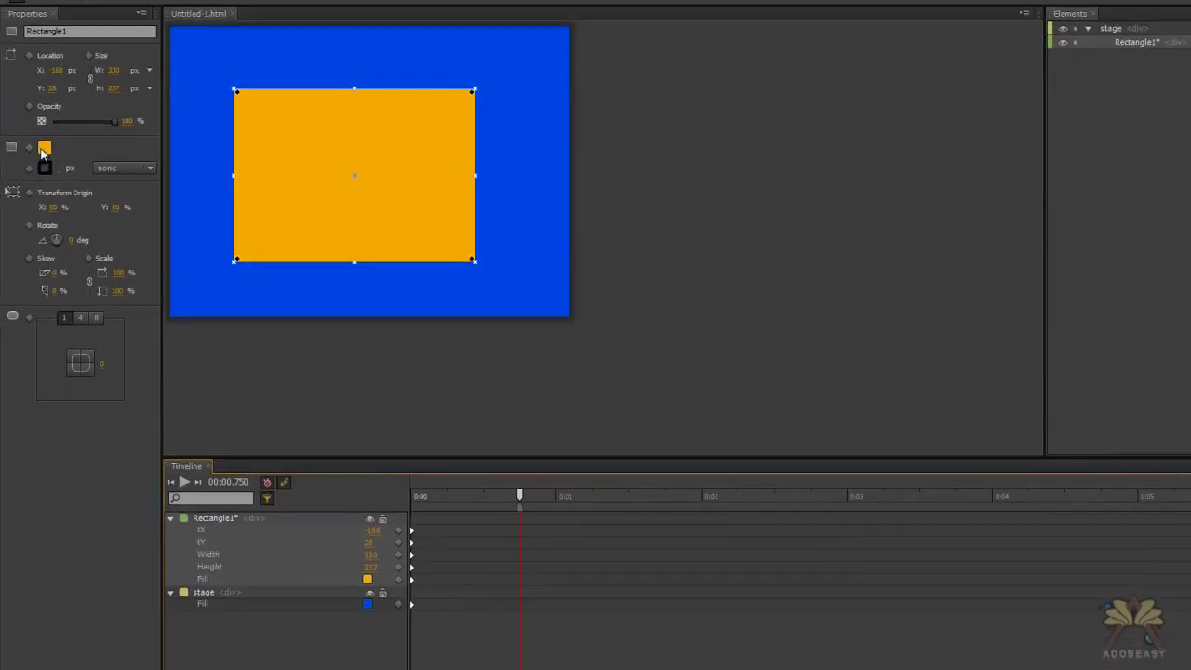
pyautogui.click(43, 149)
pyautogui.moveTo(47, 238); pyautogui.dragTo(50, 227)
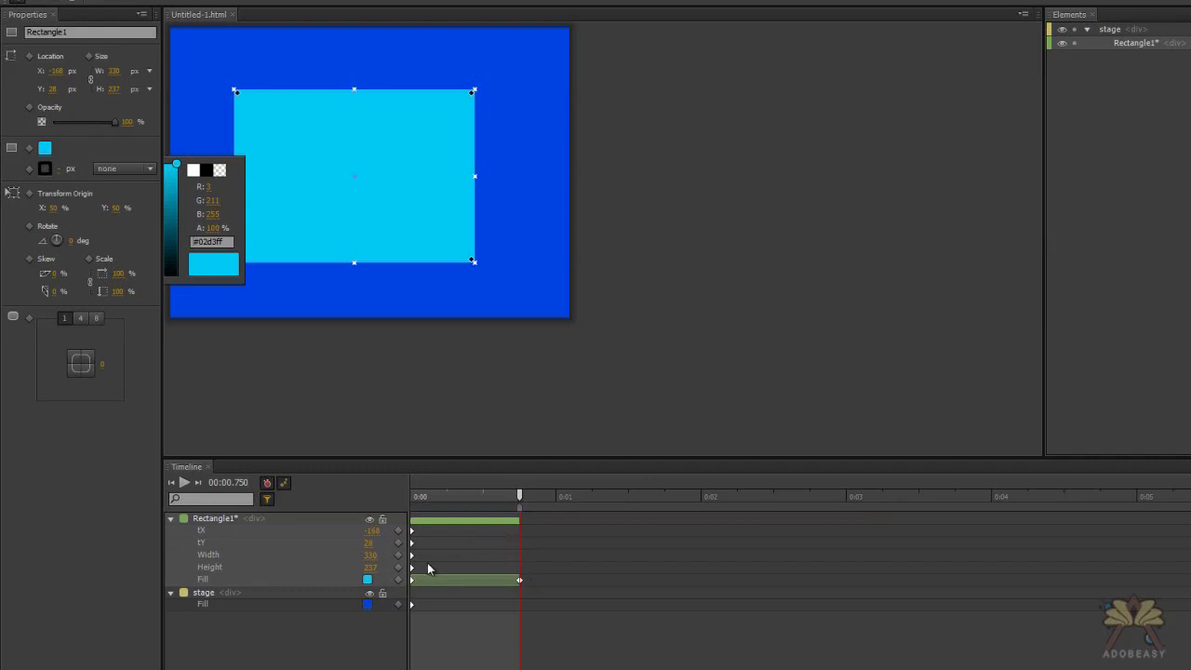
# Drag the rectangle down and to the right to keyframe its end position
pyautogui.moveTo(519, 500)
pyautogui.mouseDown()
pyautogui.moveTo(379, 496)
pyautogui.moveTo(524, 513)
pyautogui.mouseUp()
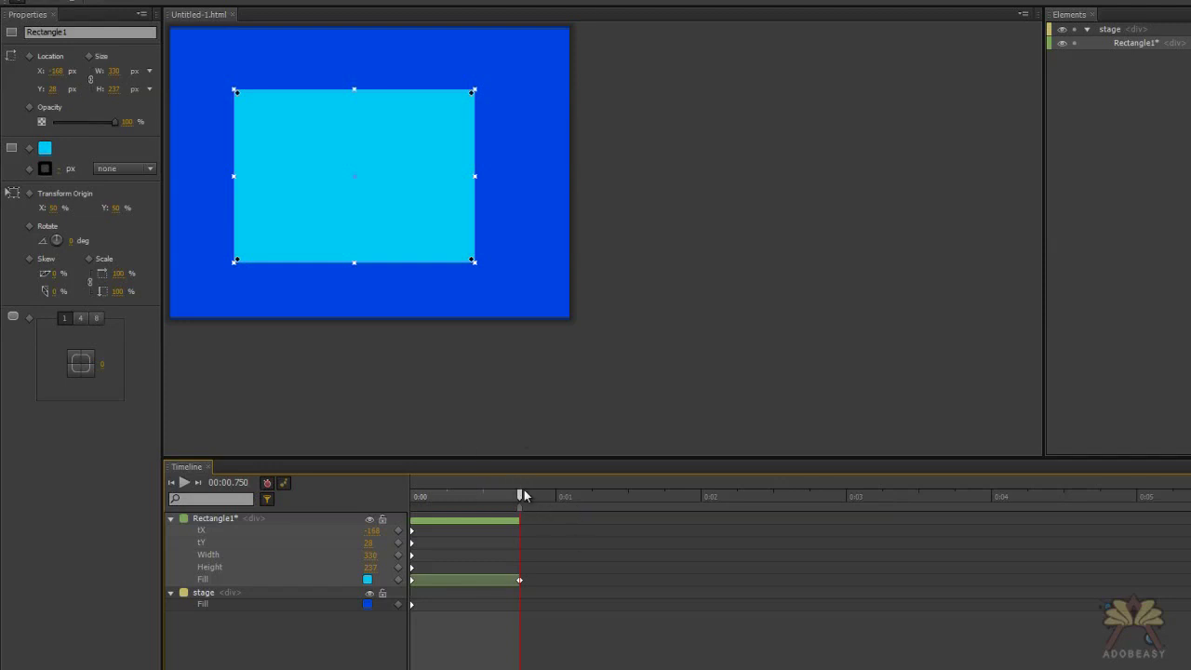
pyautogui.moveTo(380, 178); pyautogui.dragTo(471, 205)
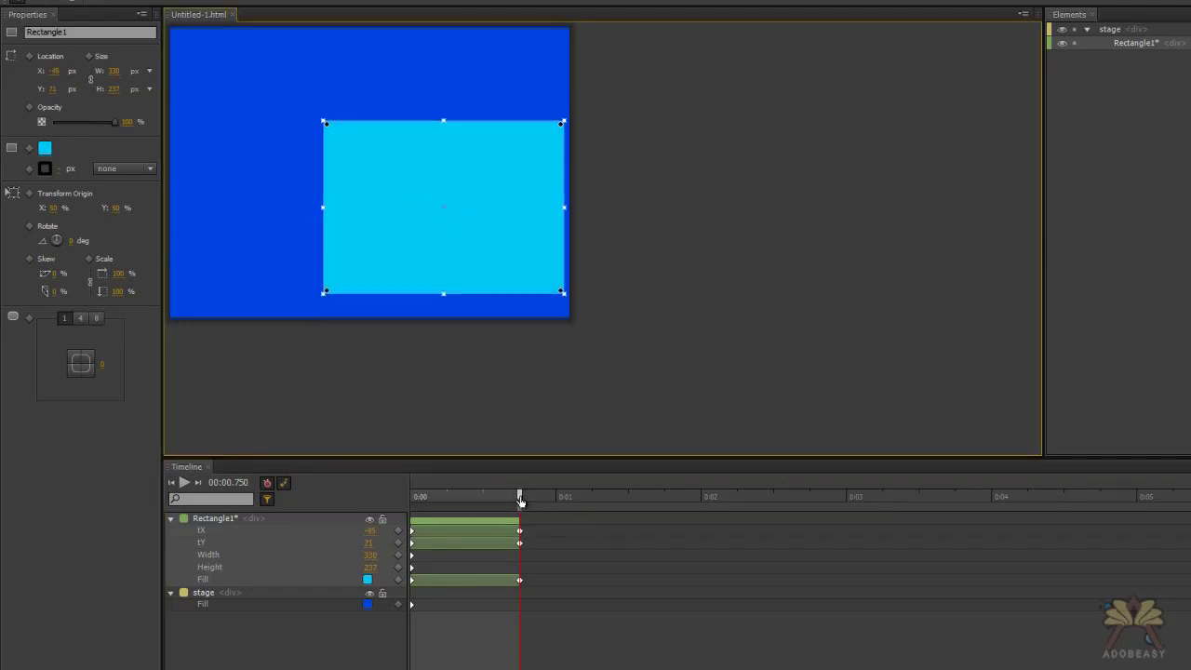
pyautogui.moveTo(521, 497); pyautogui.dragTo(382, 485)
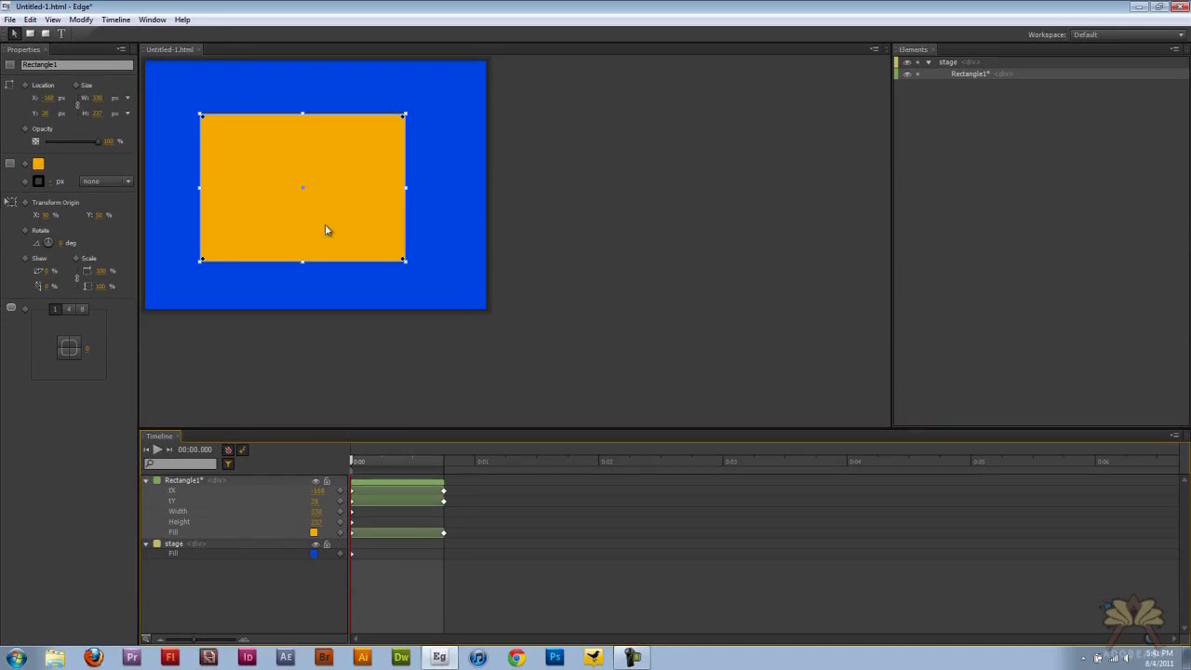
# Save As over the existing Untitled-2.html, confirming the replacement
pyautogui.click(10, 20)
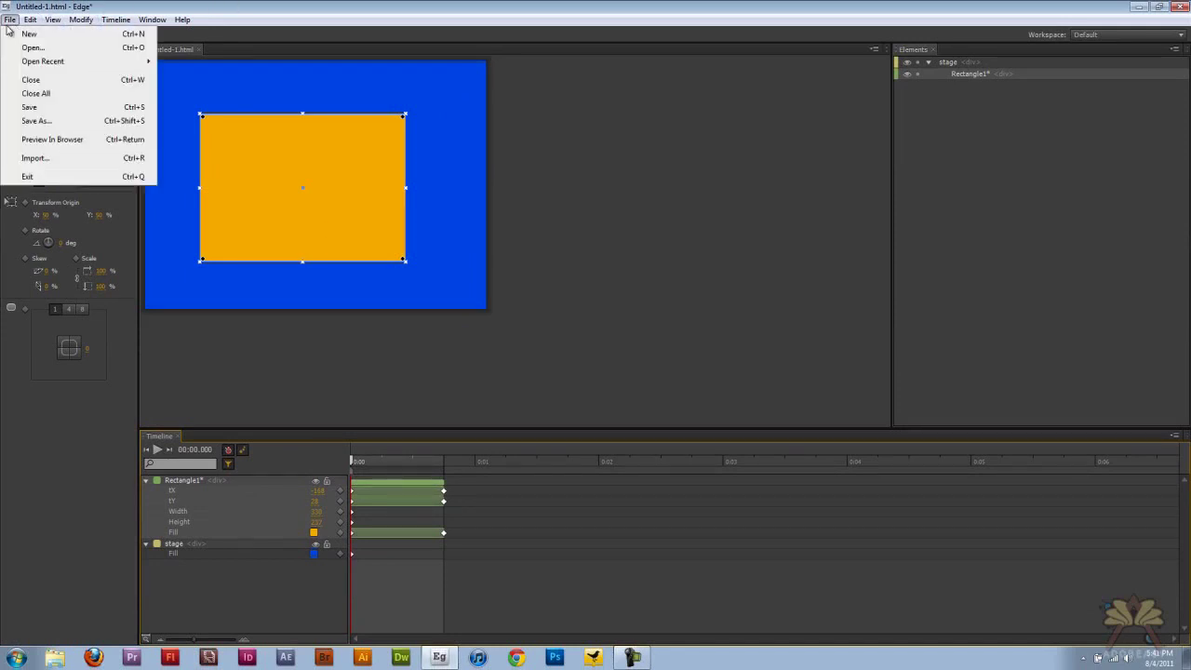
pyautogui.click(58, 125)
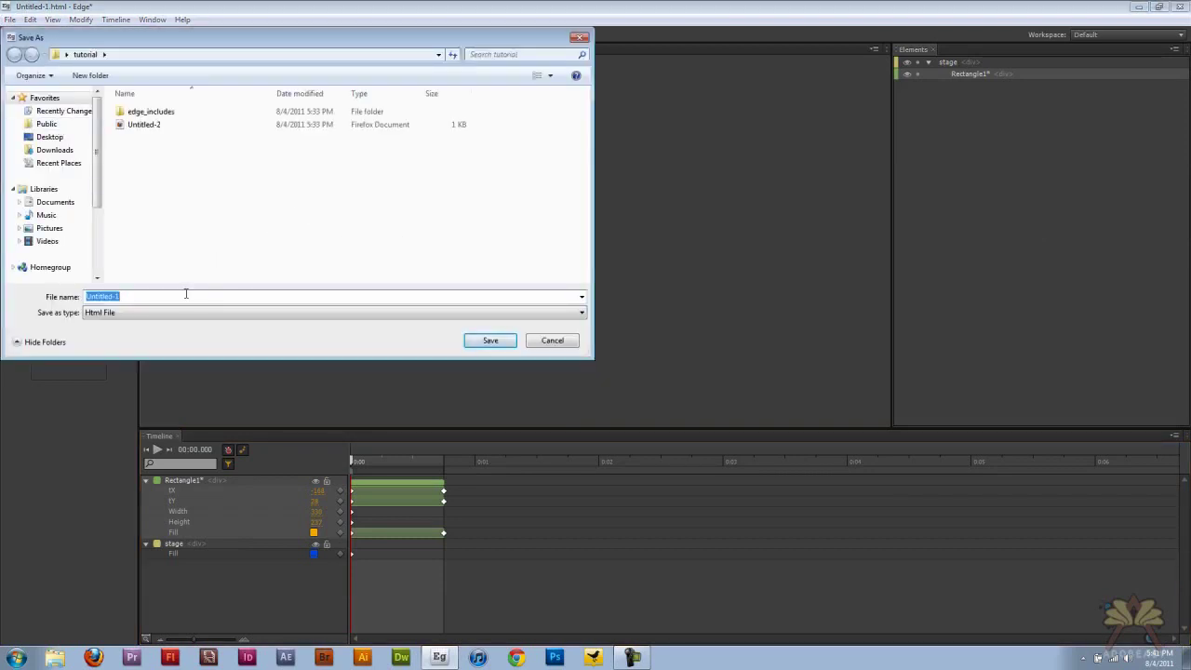
pyautogui.click(146, 129)
pyautogui.click(491, 343)
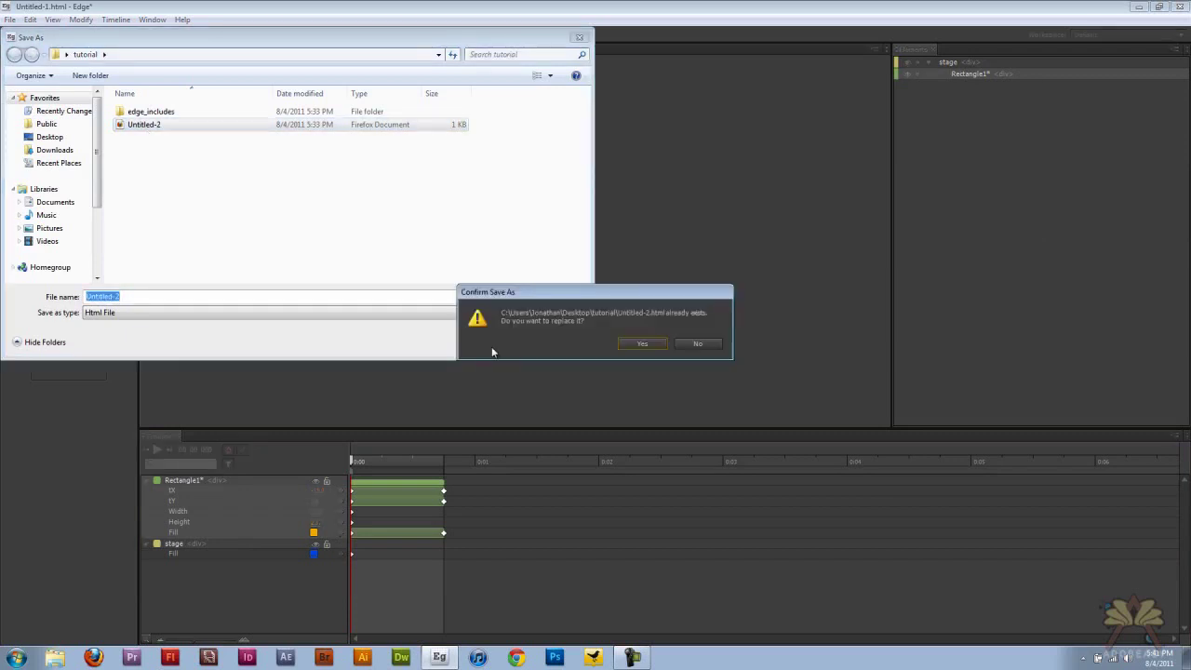
pyautogui.click(651, 347)
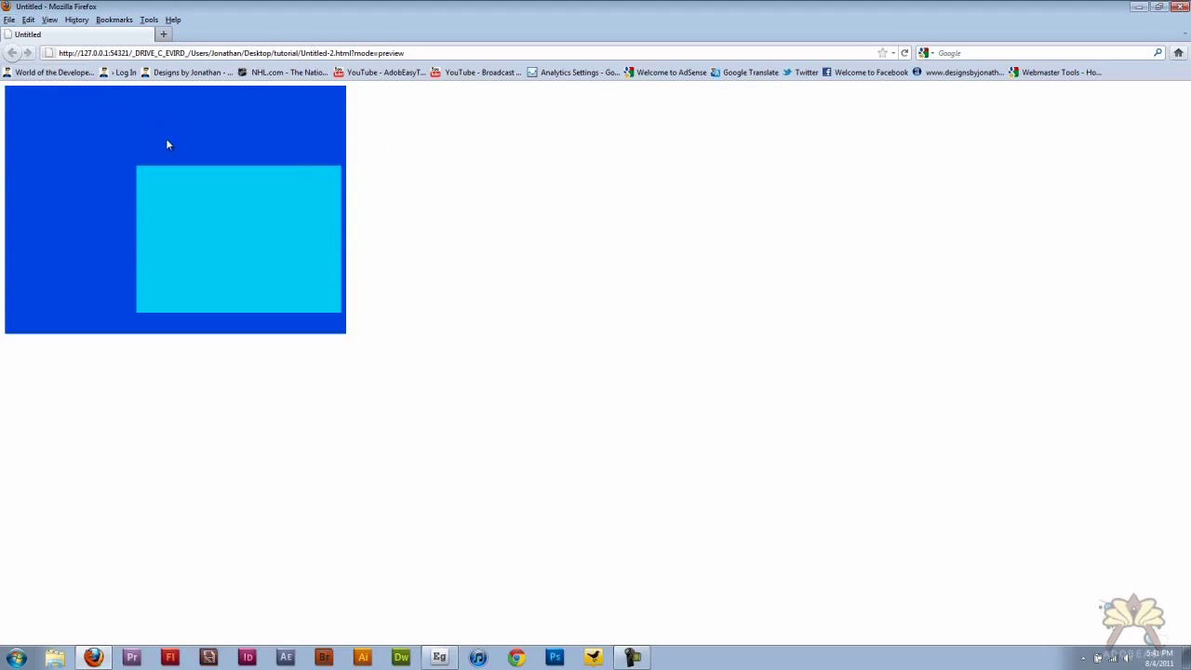
# Check the Firefox preview, dismiss its context menu, and return to Adobe Edge
pyautogui.rightClick(175, 168)
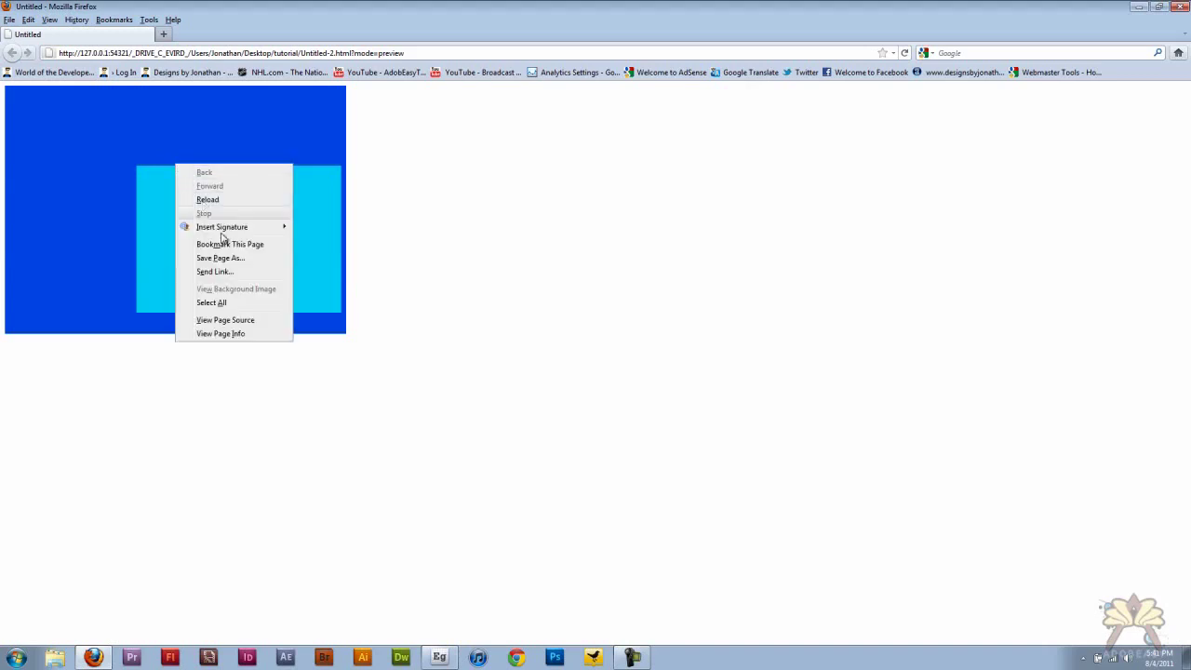
pyautogui.click(544, 268)
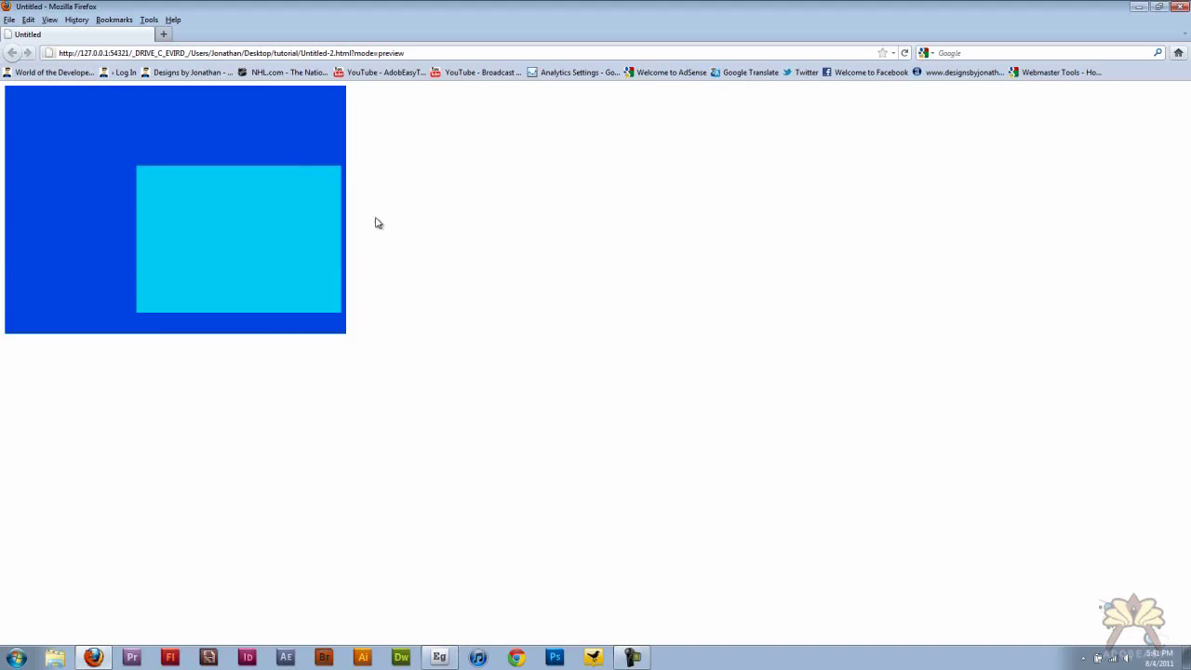
pyautogui.hotkey('alt', 'Tab')
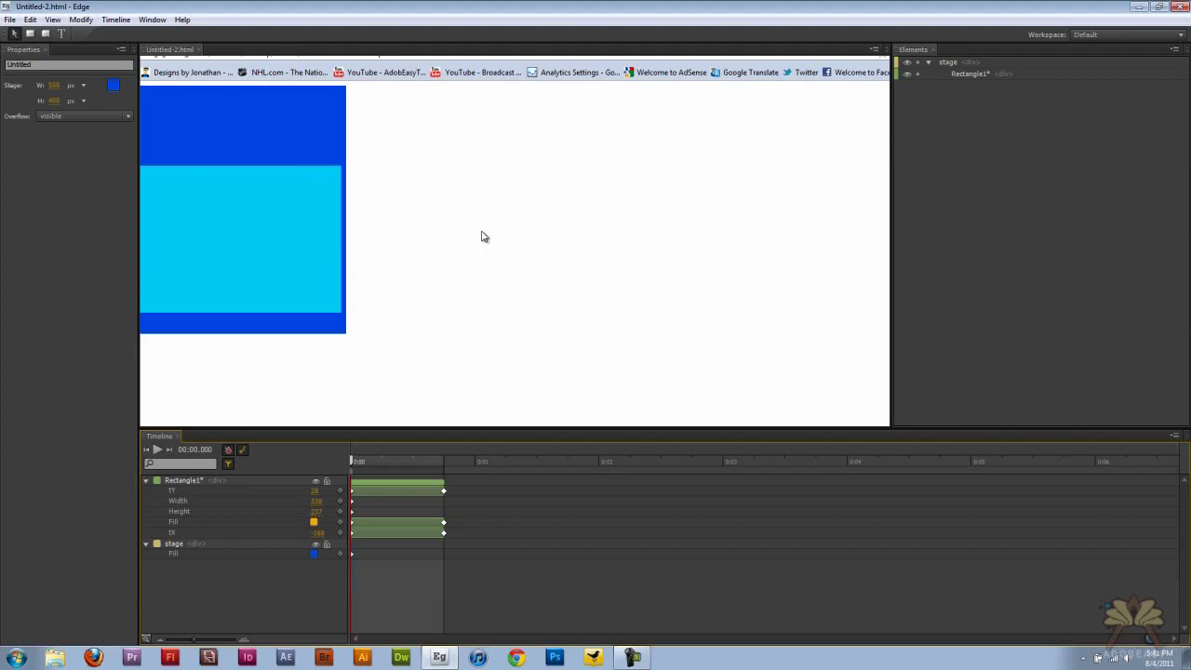
# Scrub the timeline, glance at the Workspace choices, and rewind the playhead to 0:00
pyautogui.click(435, 461)
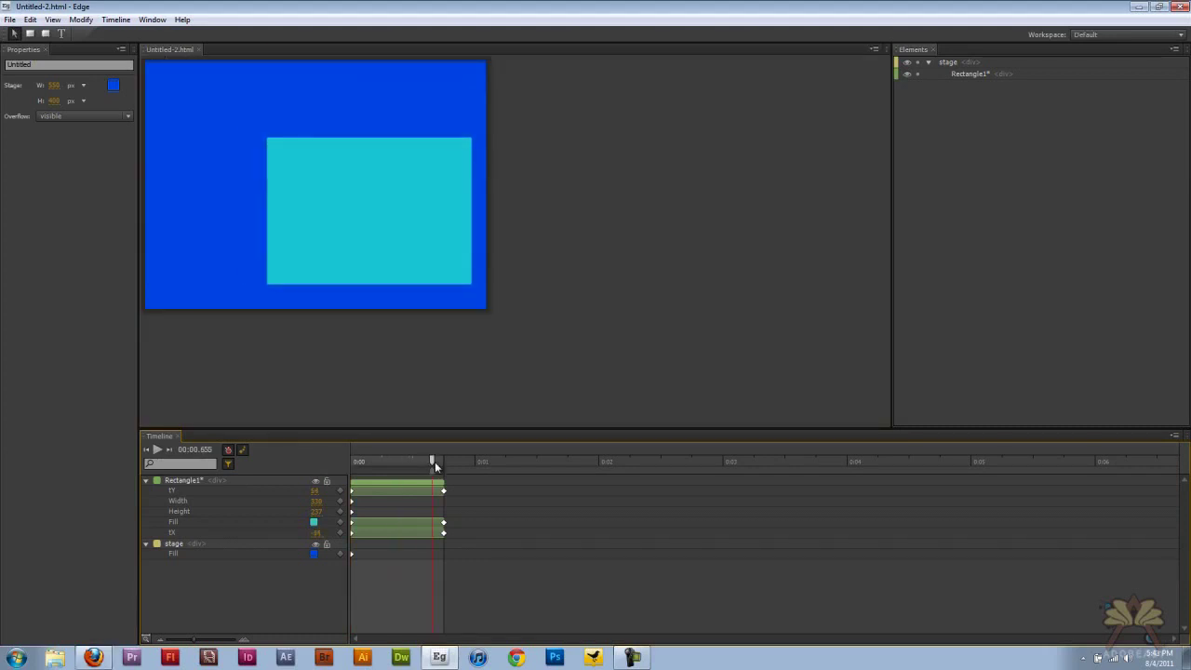
pyautogui.click(1096, 36)
pyautogui.click(1044, 6)
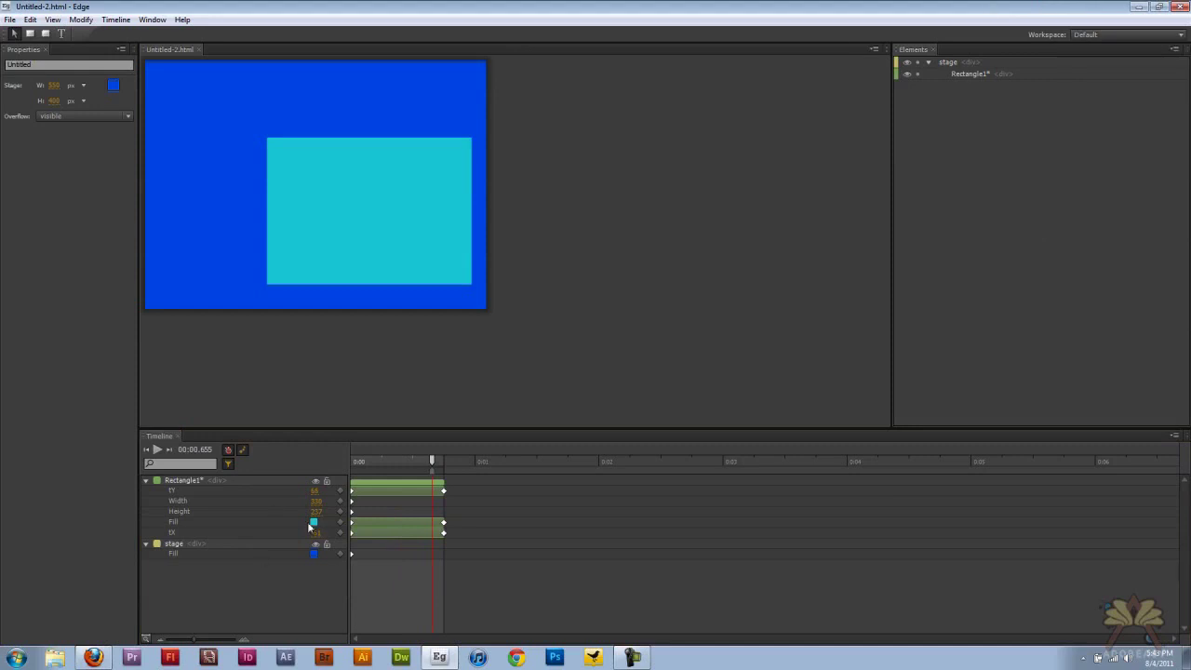
pyautogui.moveTo(423, 460); pyautogui.dragTo(337, 466)
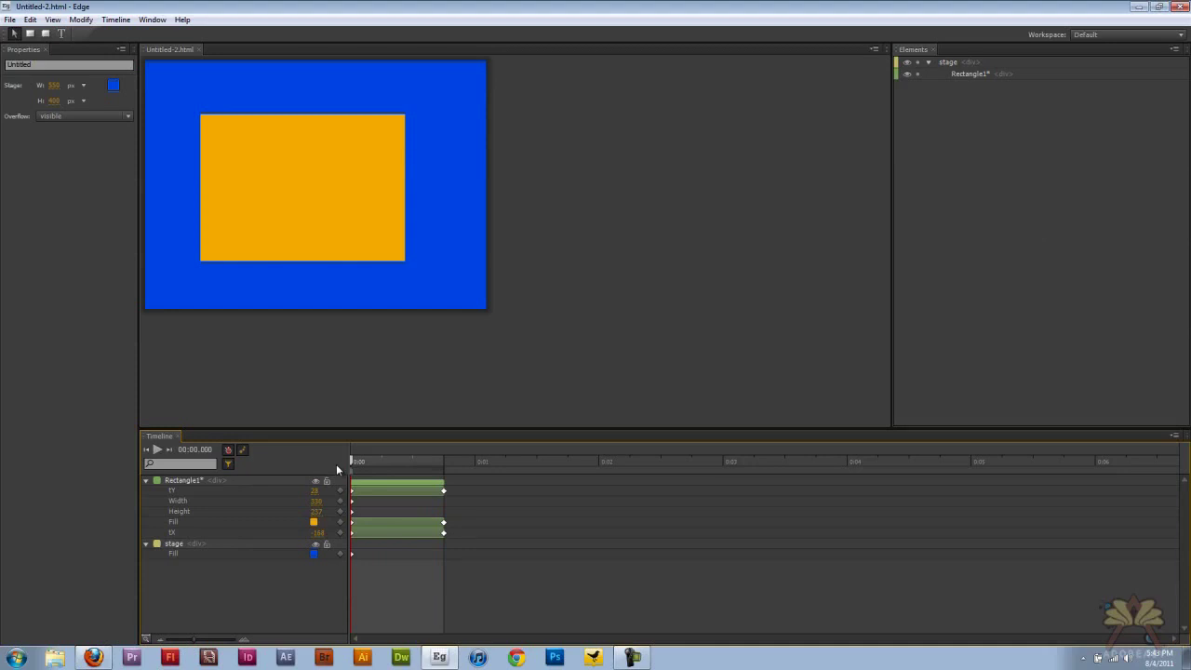
# Add a text box reading "Thank you for watching, see you in the next tutorial!"
pyautogui.click(61, 33)
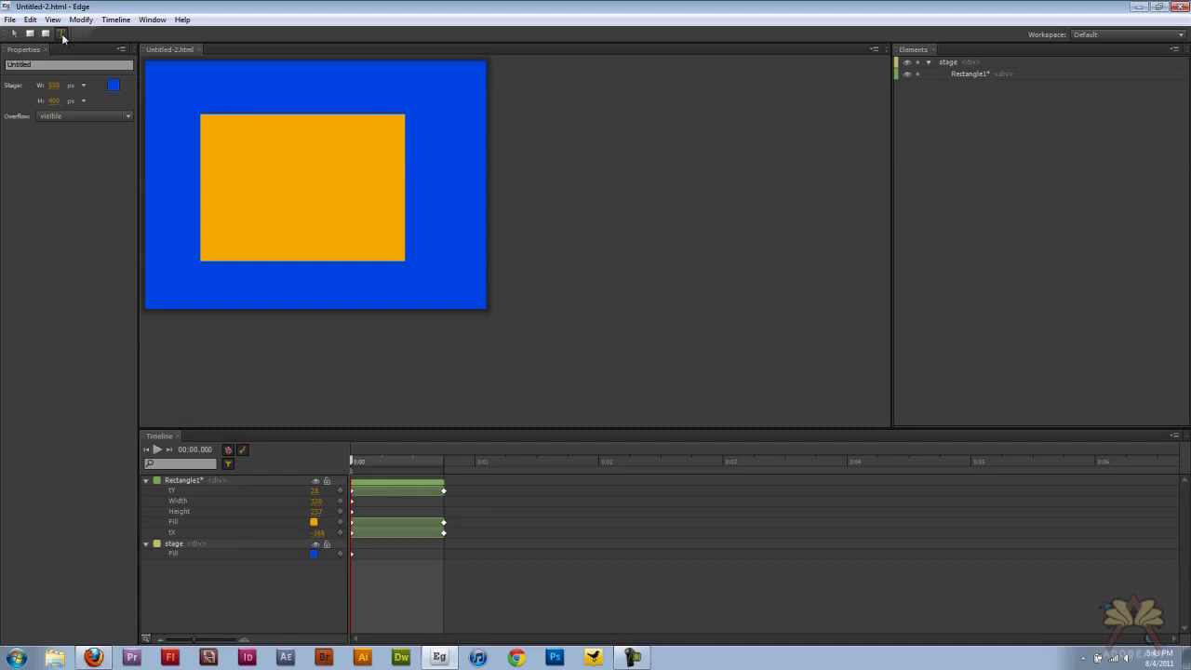
pyautogui.moveTo(205, 91); pyautogui.dragTo(388, 136)
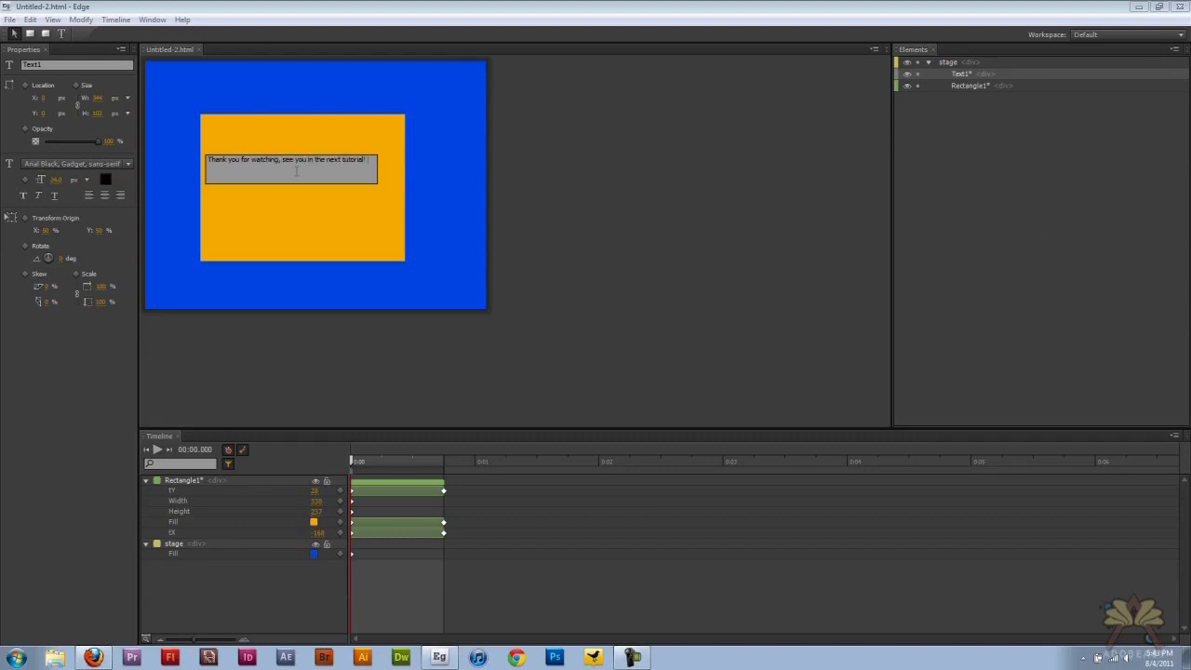
pyautogui.moveTo(378, 179); pyautogui.dragTo(109, 115)
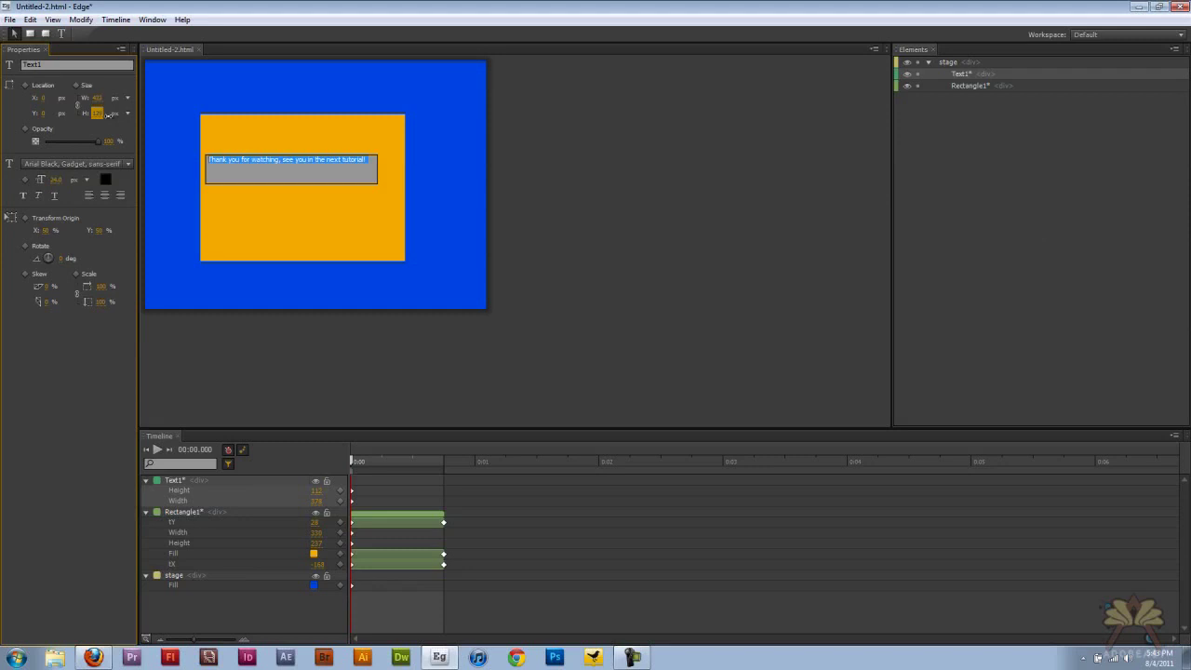
pyautogui.click(396, 201)
pyautogui.click(372, 186)
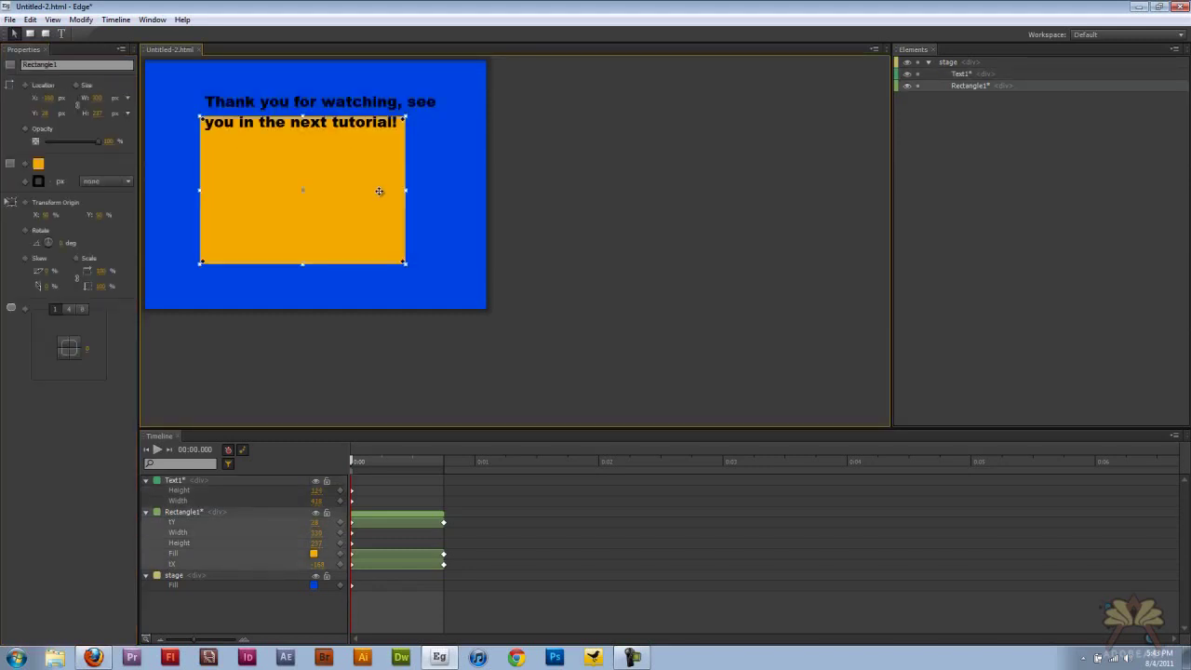
# Position the text over the orange rectangle's centre and centre-align it
pyautogui.moveTo(322, 121); pyautogui.dragTo(317, 188)
pyautogui.click(591, 224)
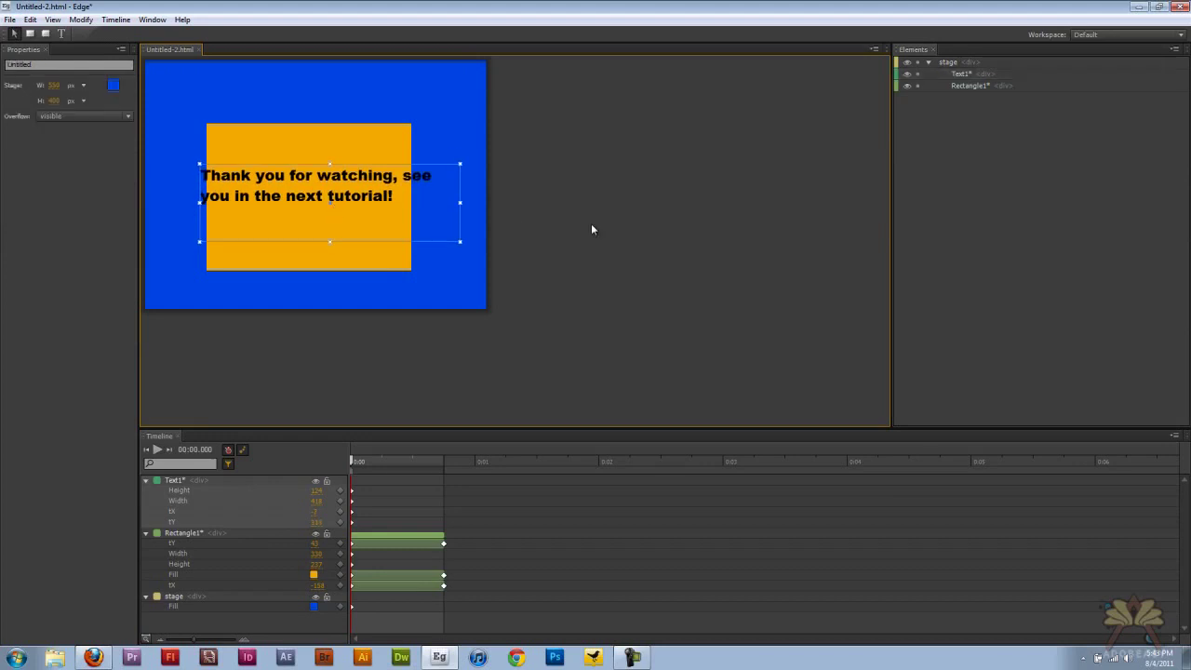
pyautogui.moveTo(459, 244); pyautogui.dragTo(346, 246)
pyautogui.moveTo(193, 175); pyautogui.dragTo(282, 175)
pyautogui.click(104, 195)
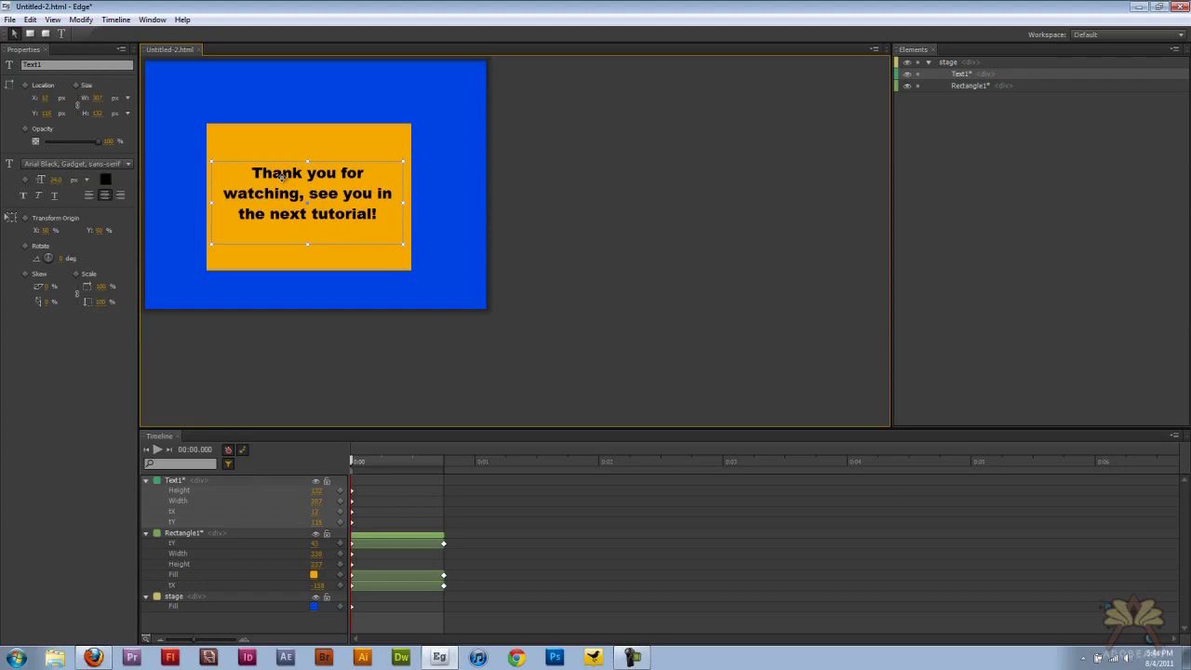